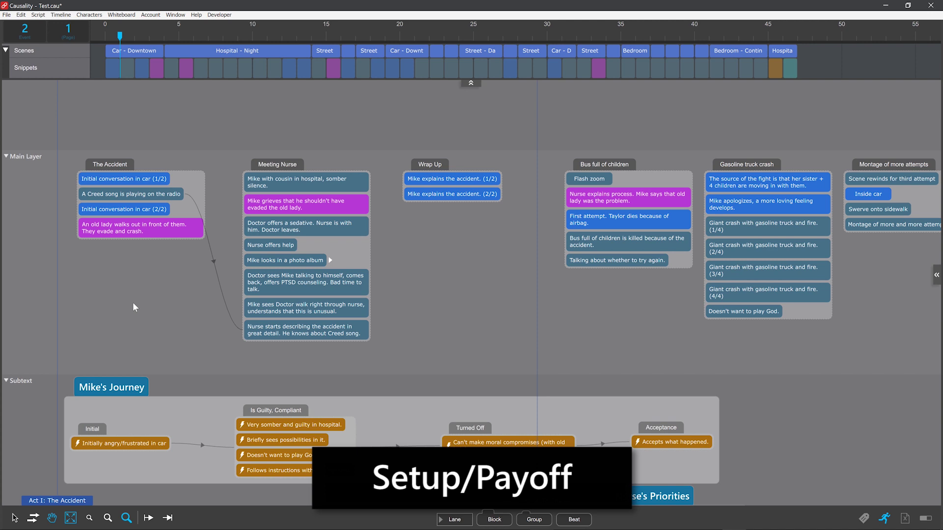
Select the Creed song, Nurse and photo album beats, then follow the link to Mike closes the photo album
click(165, 195)
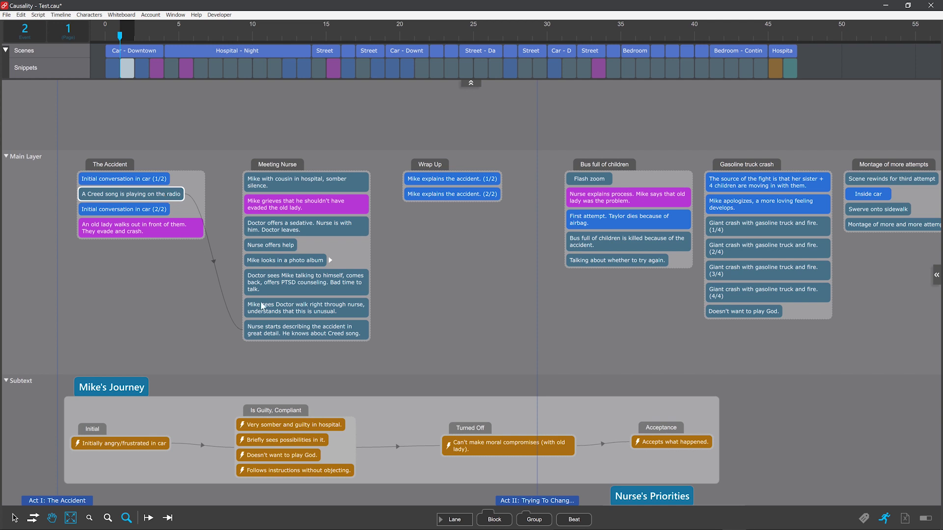
click(302, 330)
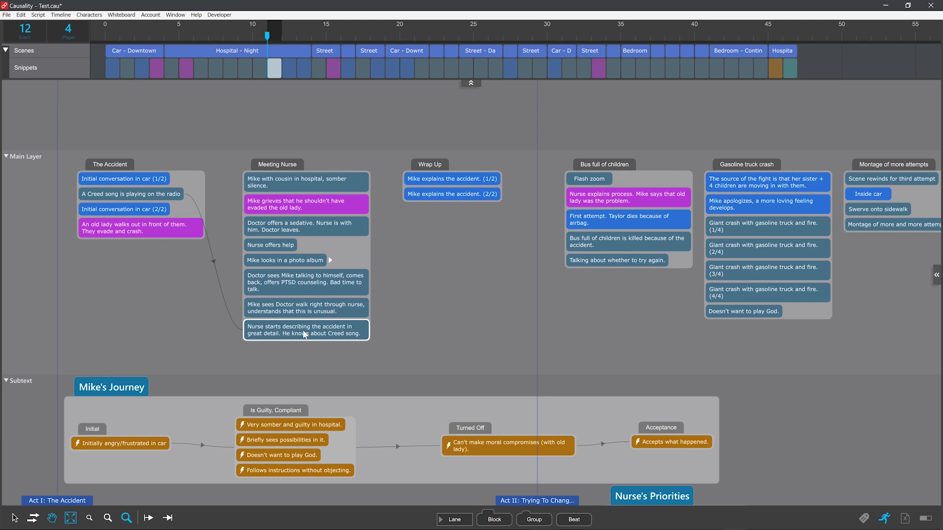
click(307, 261)
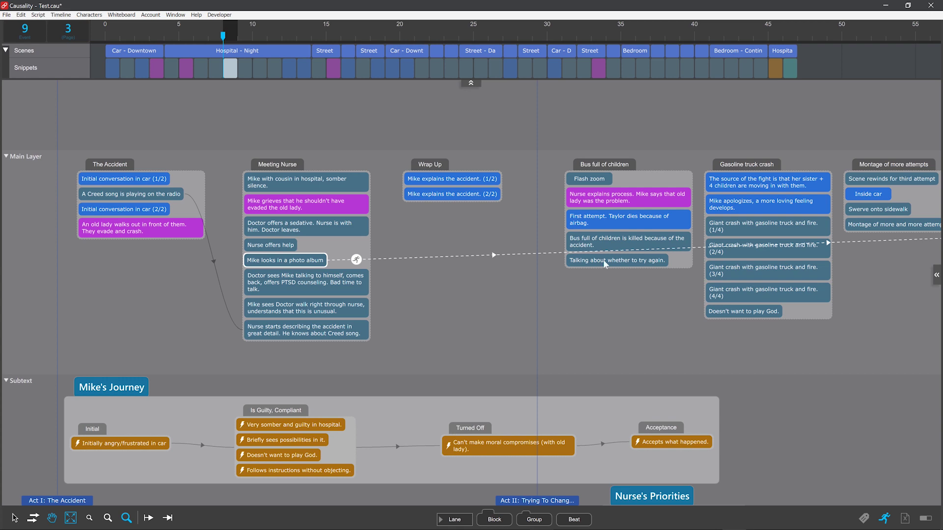
drag(879, 273, 14, 299)
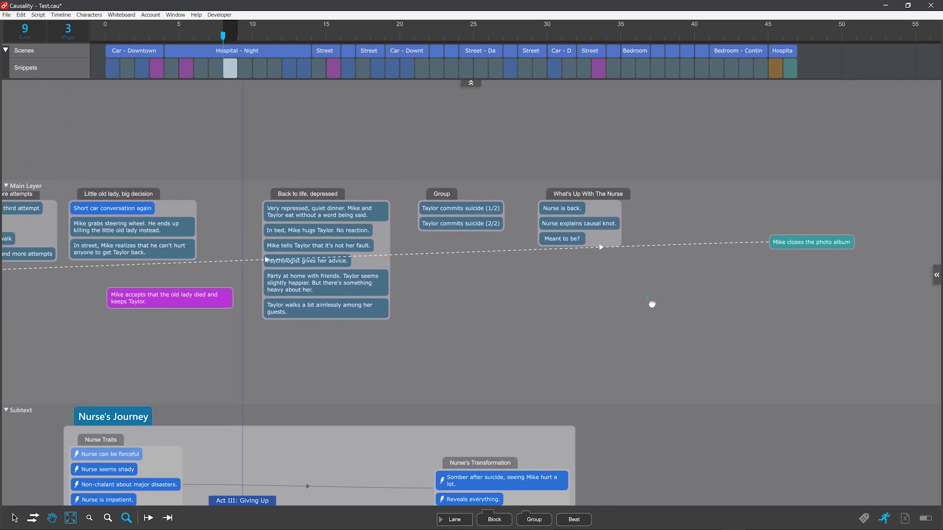
drag(652, 305, 383, 313)
click(550, 253)
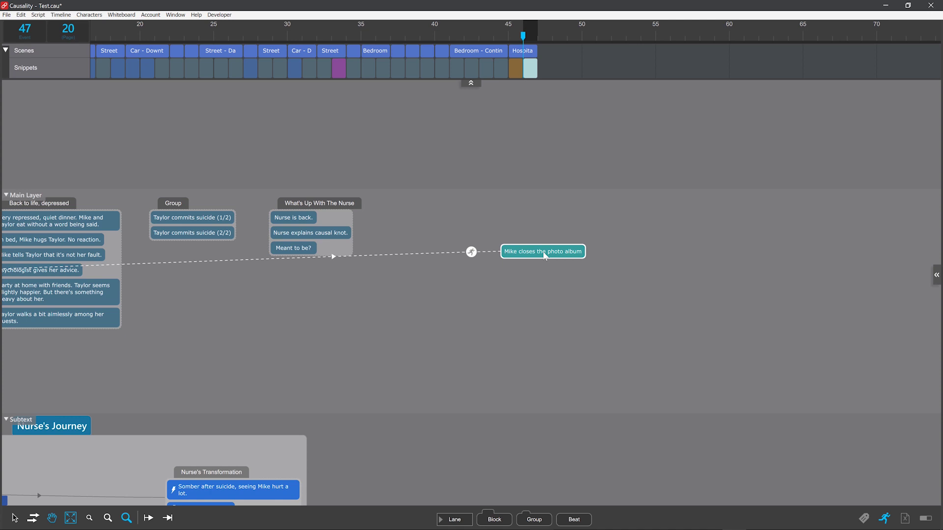
Zoom out and pull Mike looks in a photo album out of its group
scroll(219, 371, left, 5)
scroll(289, 371, left, 5)
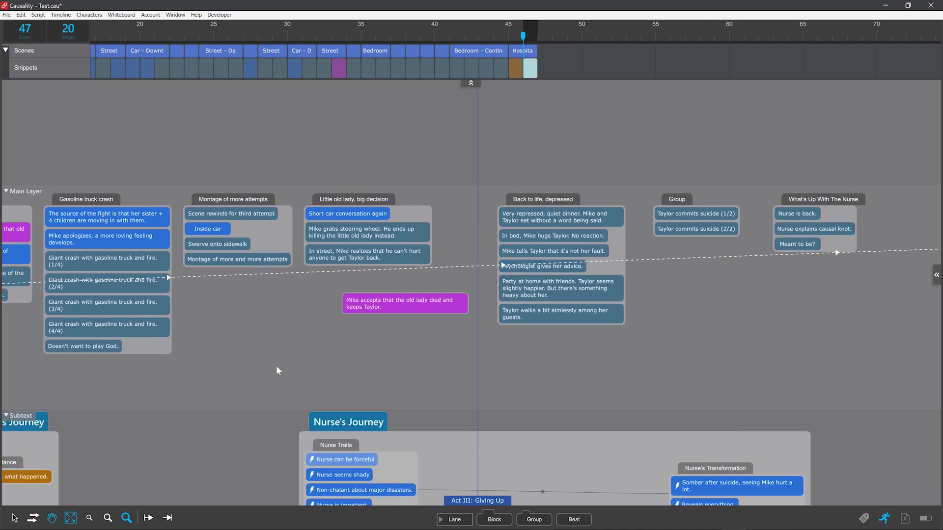
scroll(276, 370, down, 2)
scroll(294, 364, down, 2)
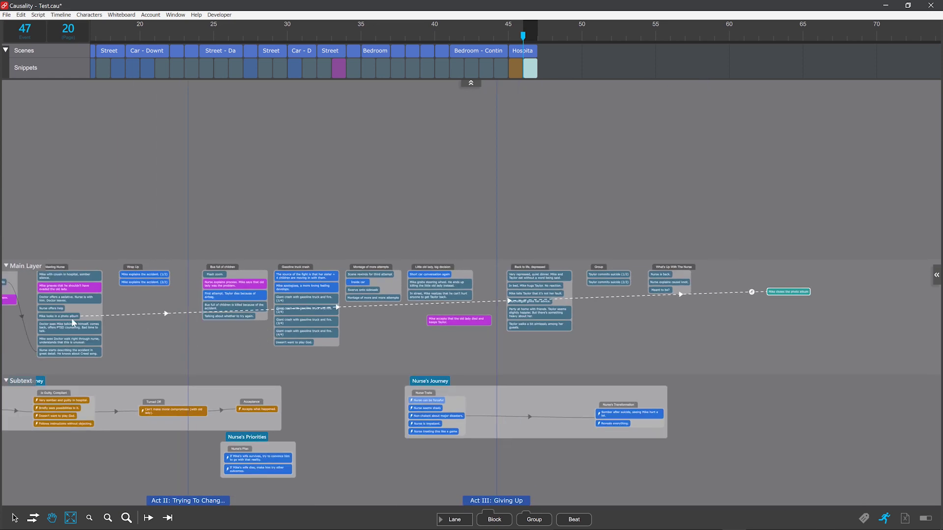
mouse_move(61, 317)
mouse_down()
mouse_move(736, 321)
mouse_move(395, 337)
mouse_up()
Place the photo album beat after Mike closes the photo album and show the resulting order error
scroll(794, 323, up, 2)
scroll(788, 325, up, 2)
scroll(398, 343, down, 1)
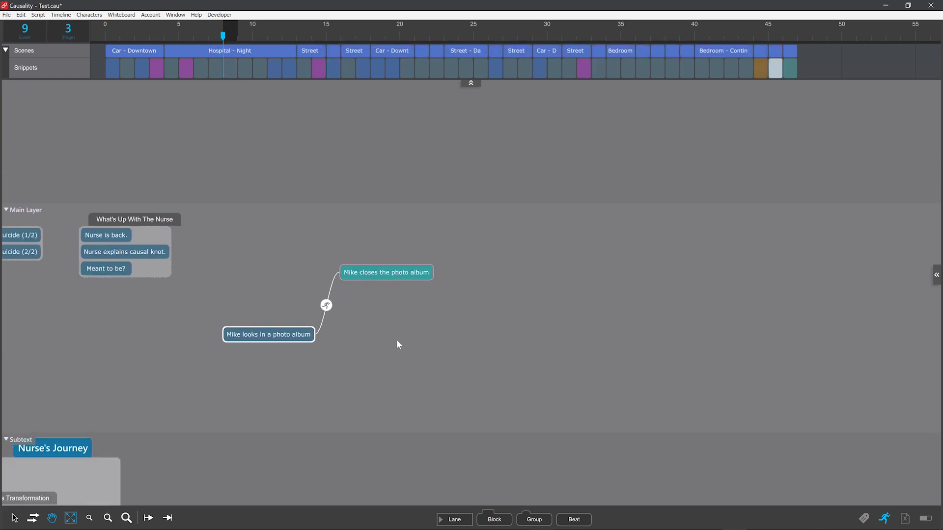
drag(258, 337, 525, 336)
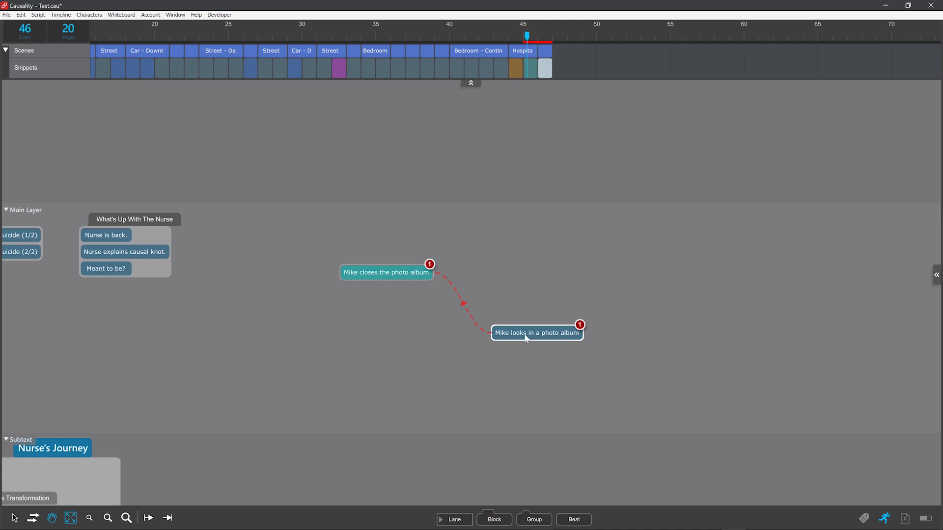
click(430, 265)
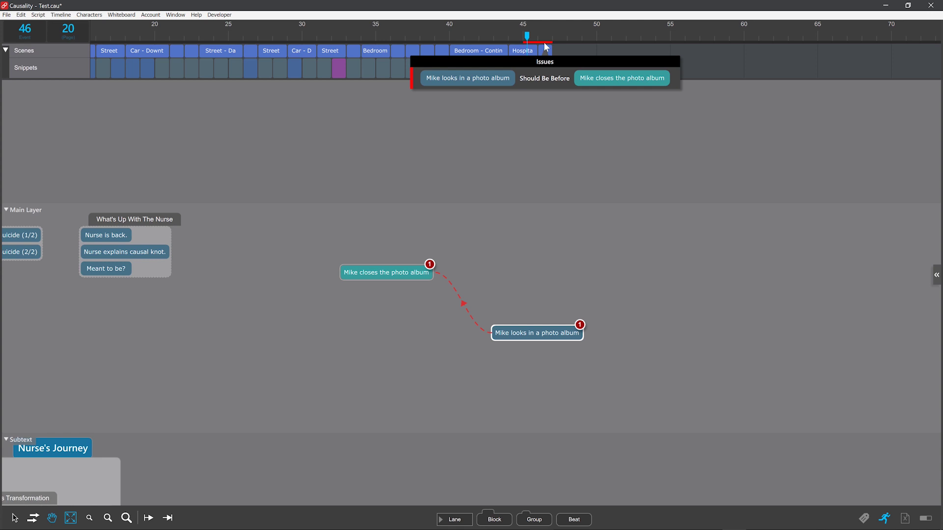
Clear the selection on empty canvas, dismissing the issue details
click(524, 384)
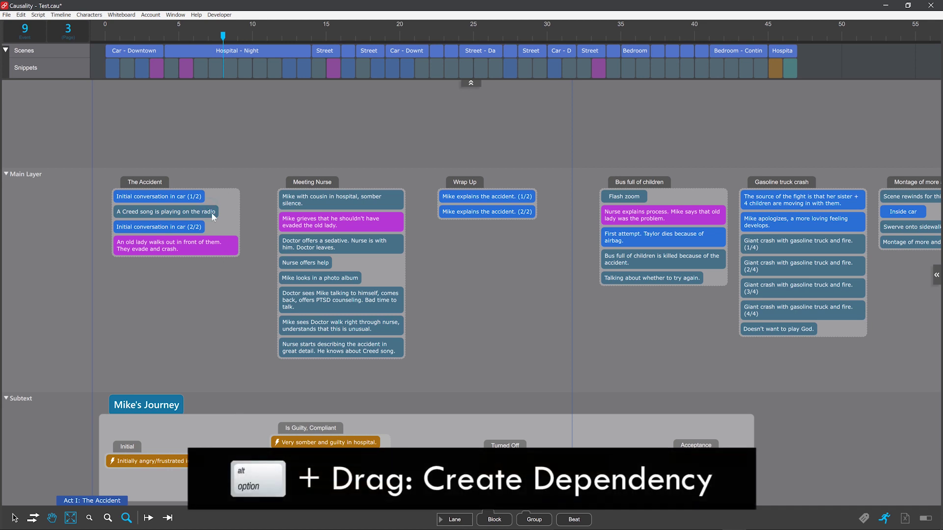
Link the Creed song beat as a dependency of Nurse starts describing the accident
drag(246, 230, 319, 352)
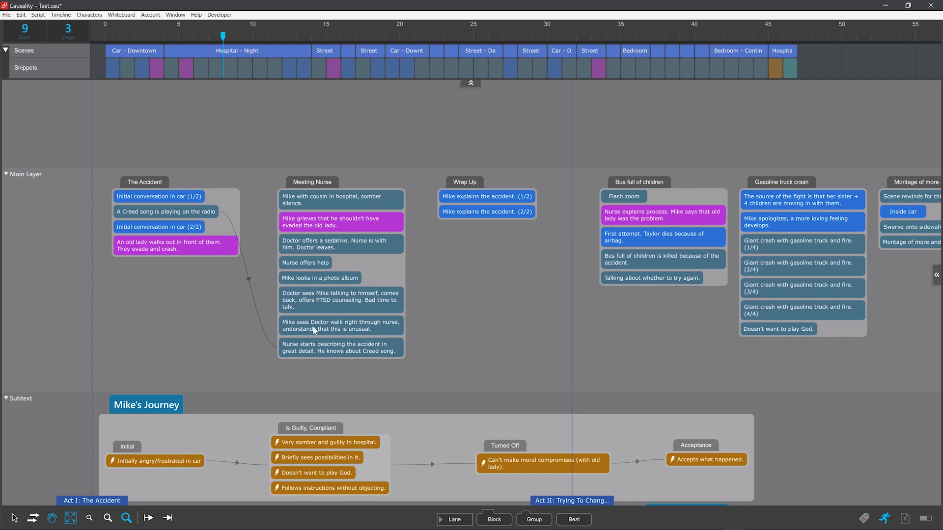
click(310, 280)
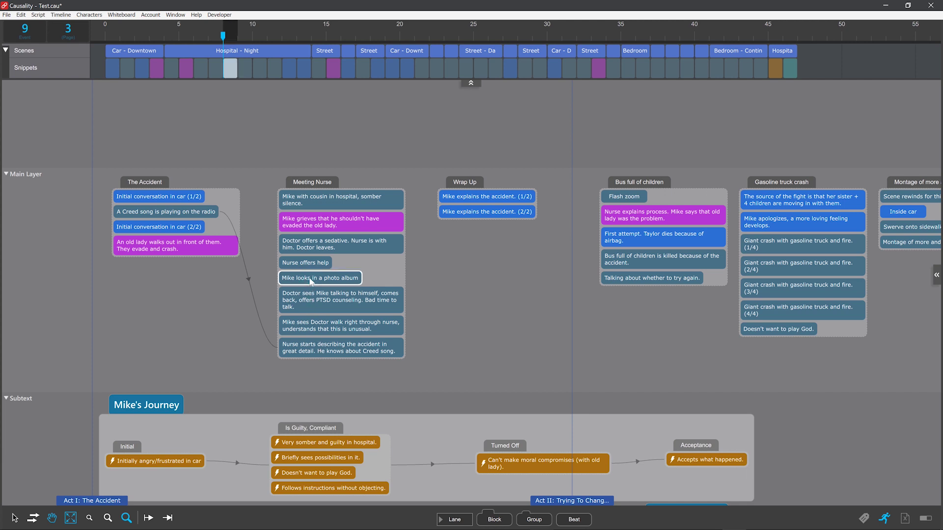
right_click(310, 281)
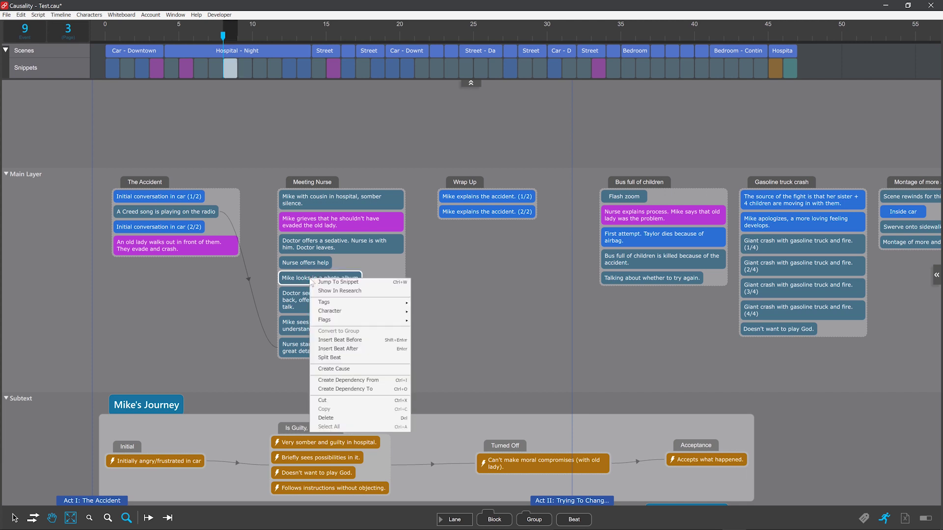
Create a dependency from Mike looks in a photo album to Mike closes the photo album, then check both ends
click(361, 381)
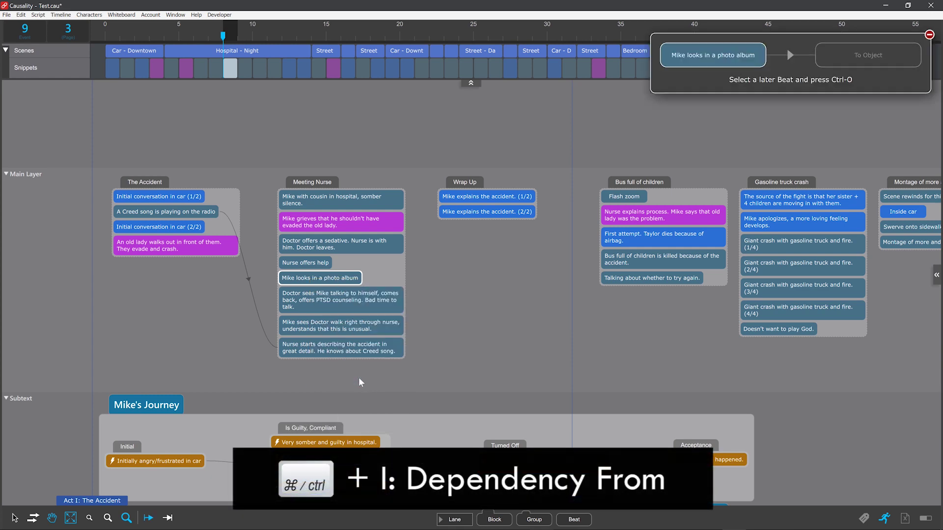
drag(901, 308, 126, 358)
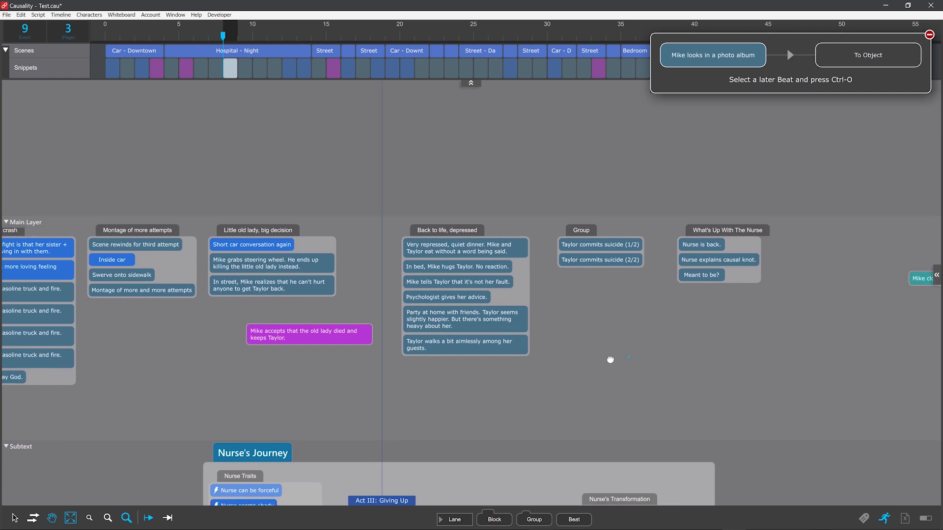
drag(610, 358, 175, 332)
click(507, 252)
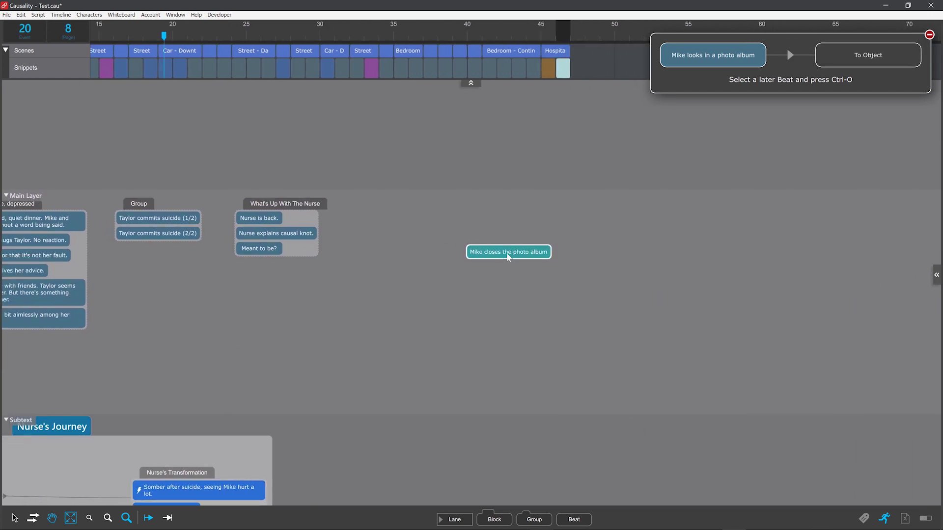
right_click(508, 255)
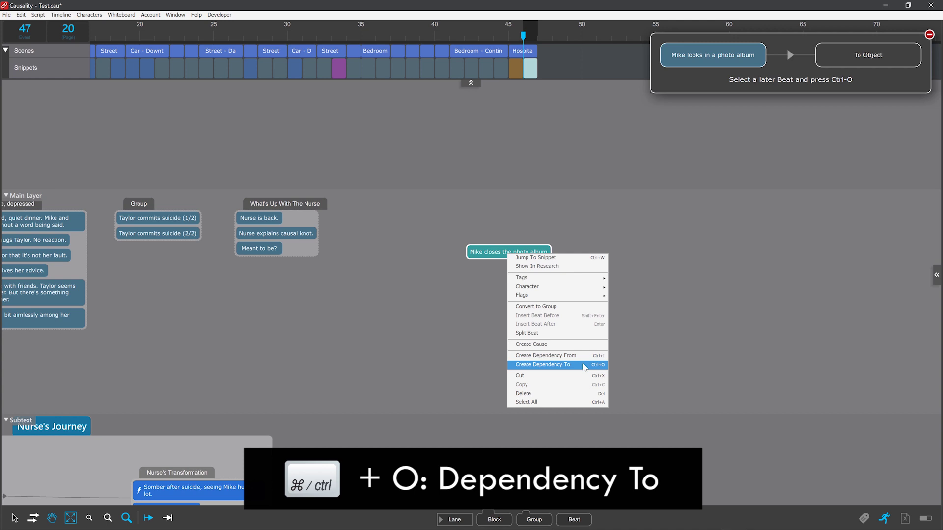
click(543, 364)
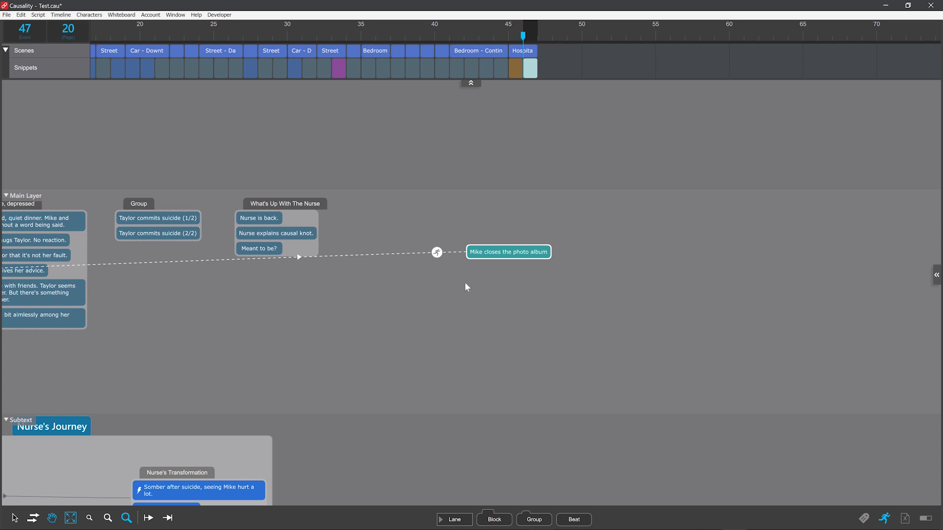
click(438, 253)
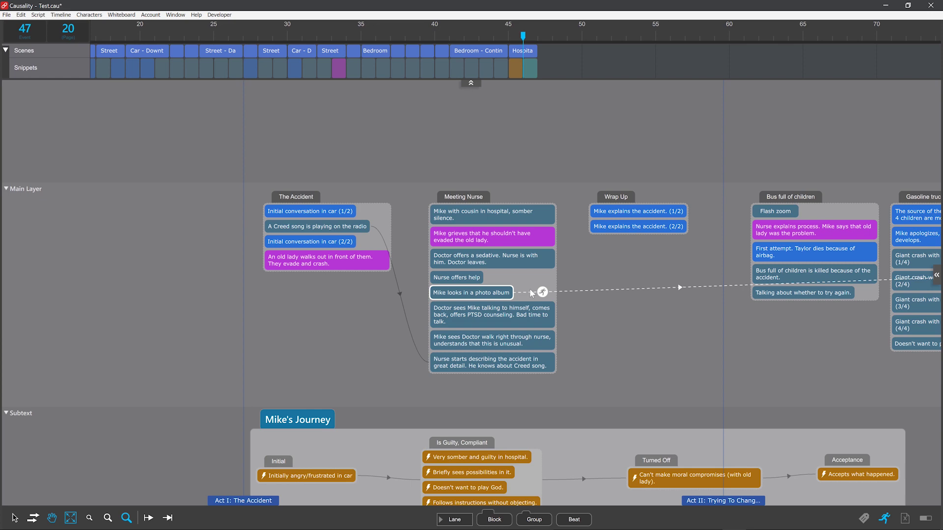
click(542, 292)
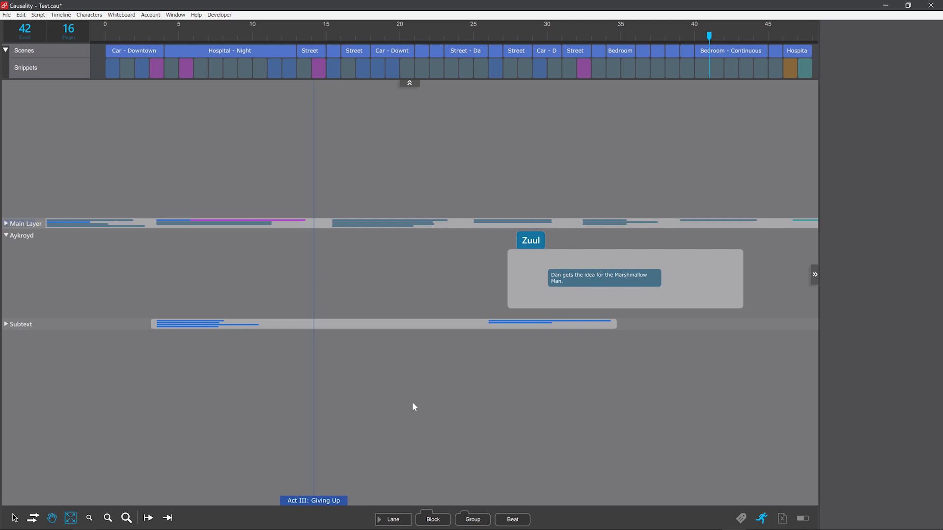
Add the beat 'Dan eats some marshmallows he found in a cupboard. Venkman makes a snide comment…' to They're Broke
click(594, 284)
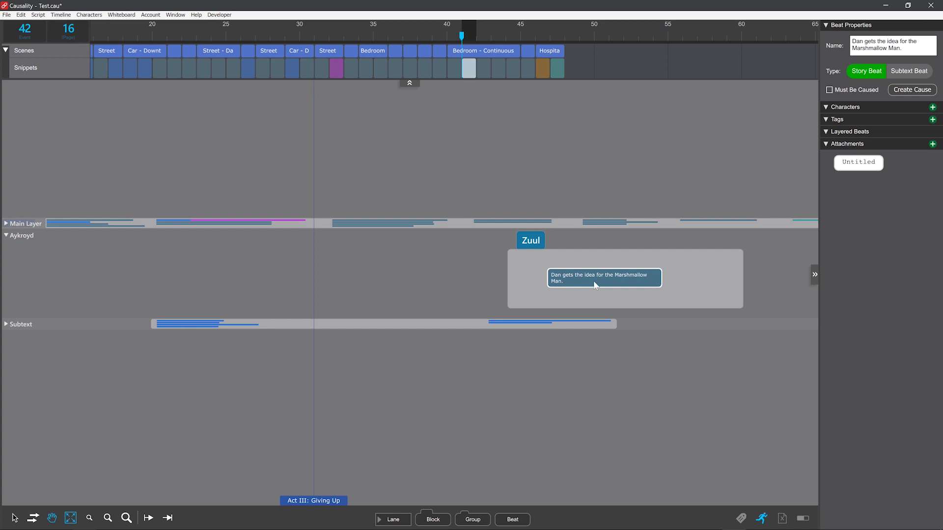
scroll(192, 270, up, 3)
click(179, 281)
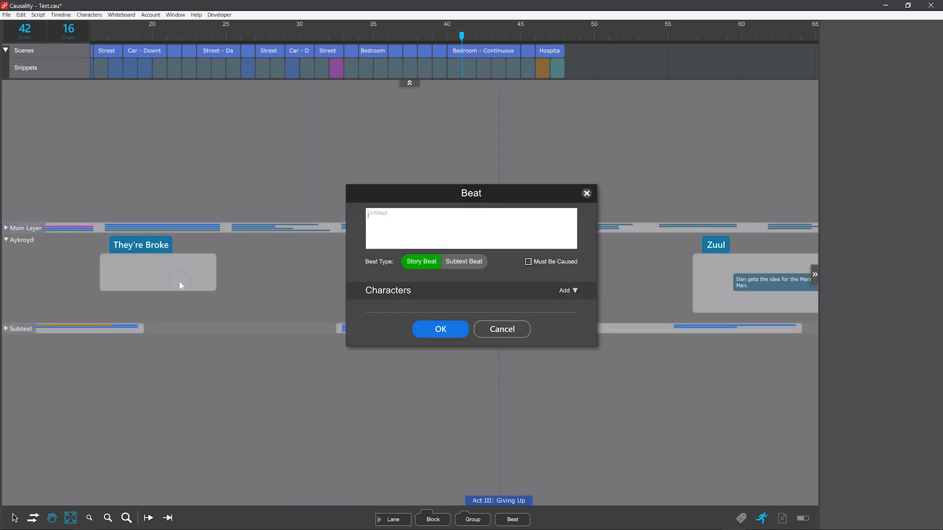
text(Dan eats some marshmallows he fou)
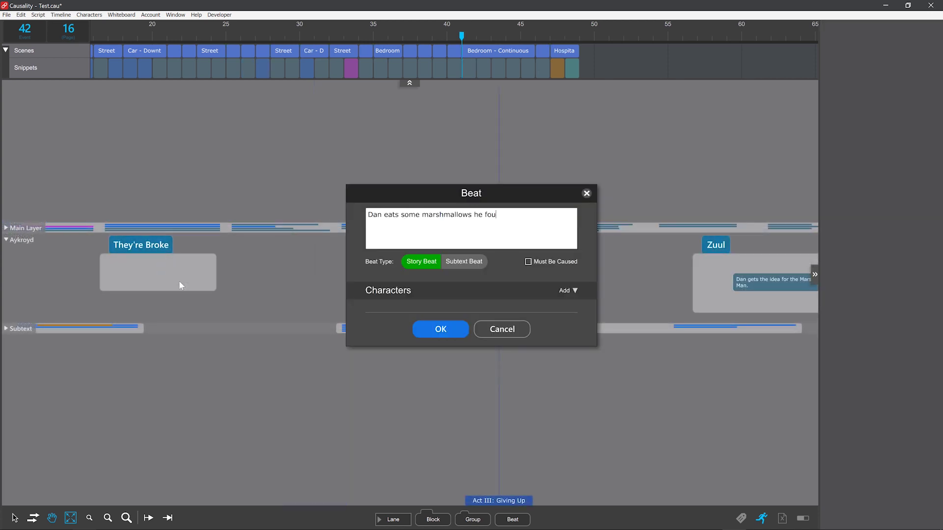
text(nd in a cupboard. Venkman makes a snide comment ab)
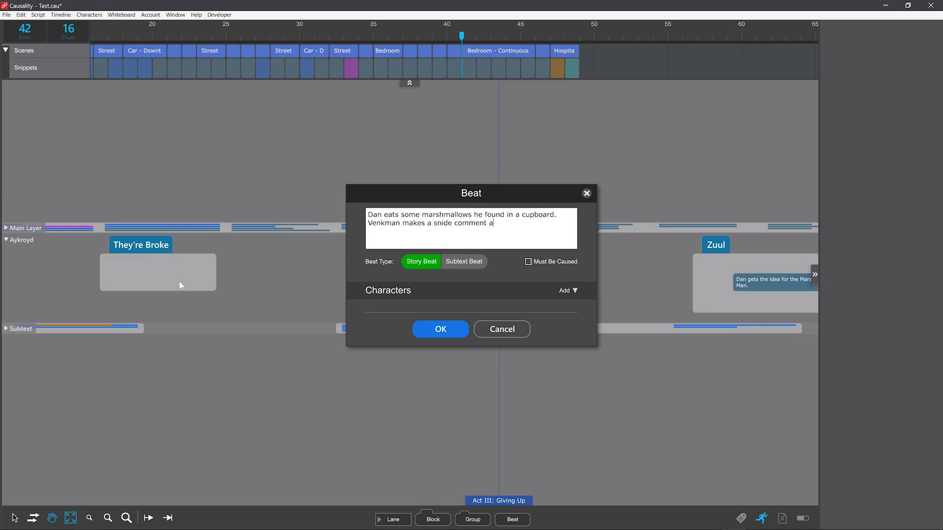
text(out their age.)
key(Return)
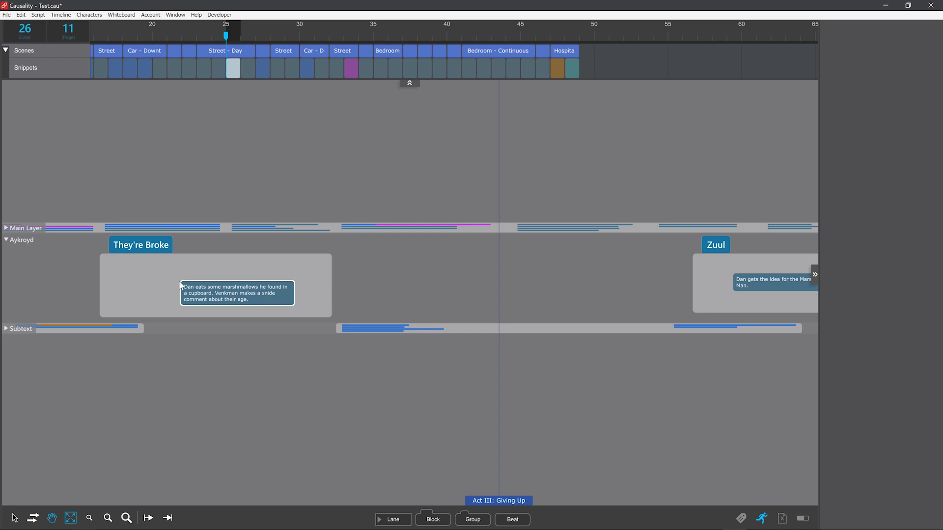
drag(577, 443, 494, 440)
Link the marshmallow-eating beat into the Marshmallow Man idea beat with Ctrl+I and Ctrl+O
click(493, 439)
key(ctrl+i)
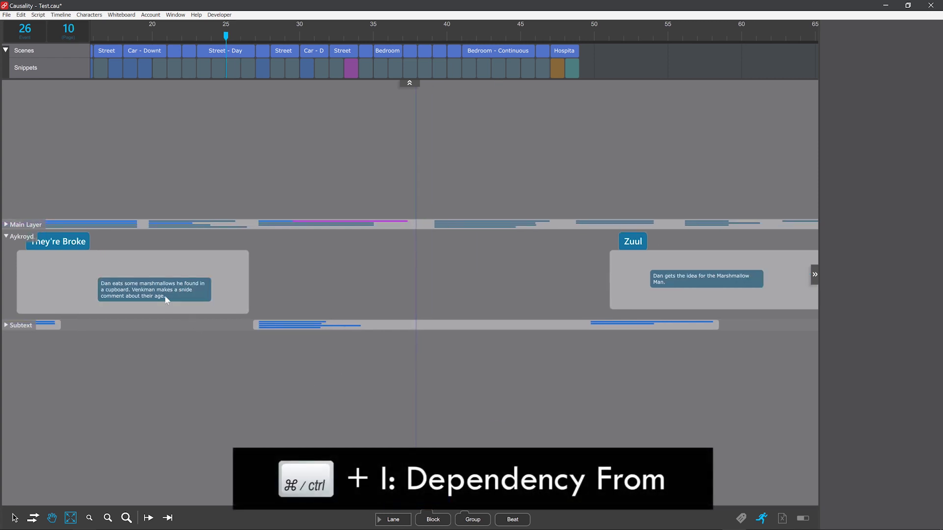
click(143, 289)
key(ctrl+i)
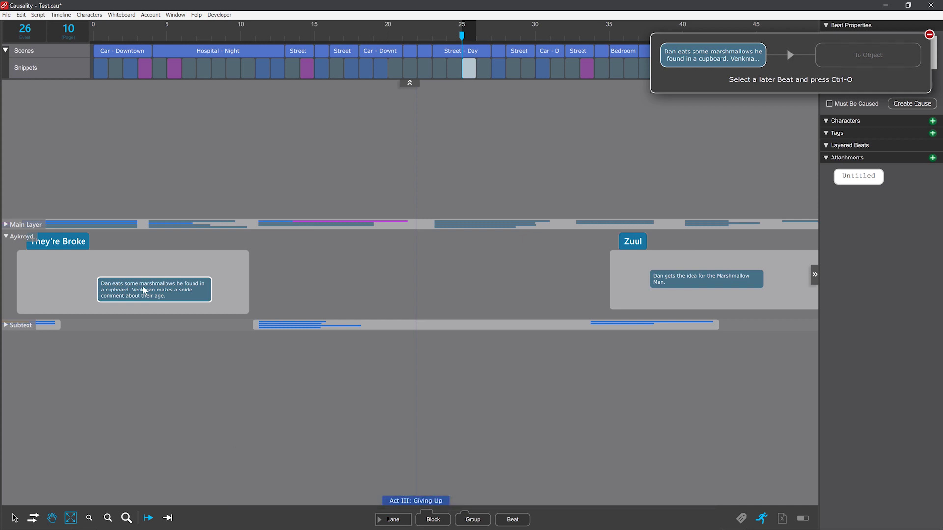
click(659, 284)
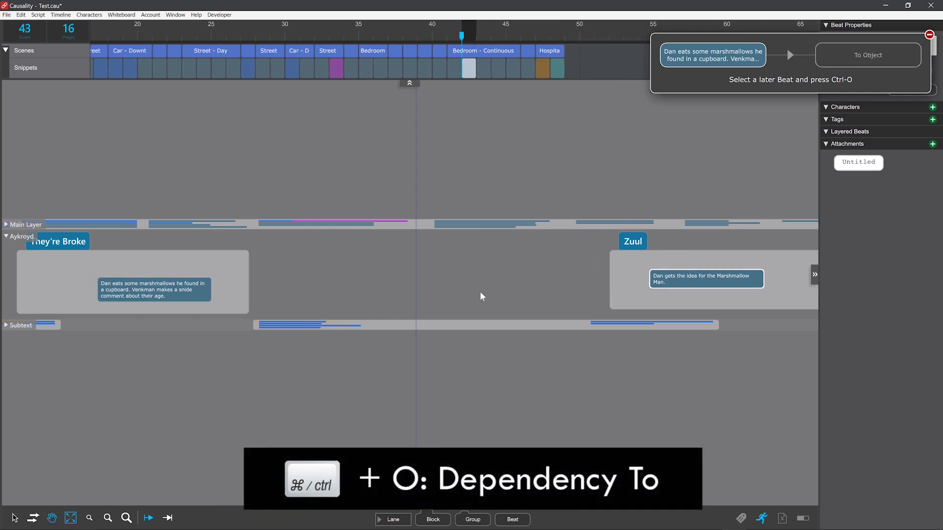
key(ctrl+o)
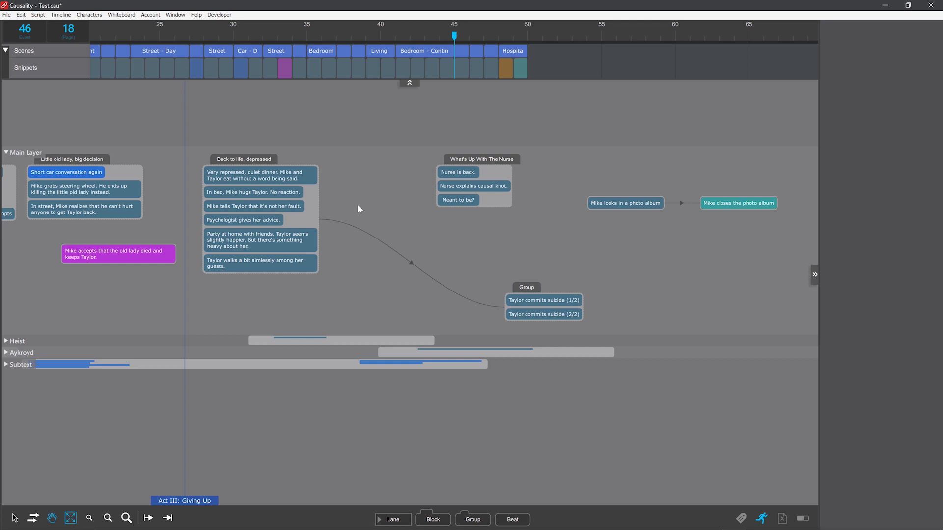
Inspect the 'Back to life, depressed' group and the untitled group of Taylor beats
click(246, 162)
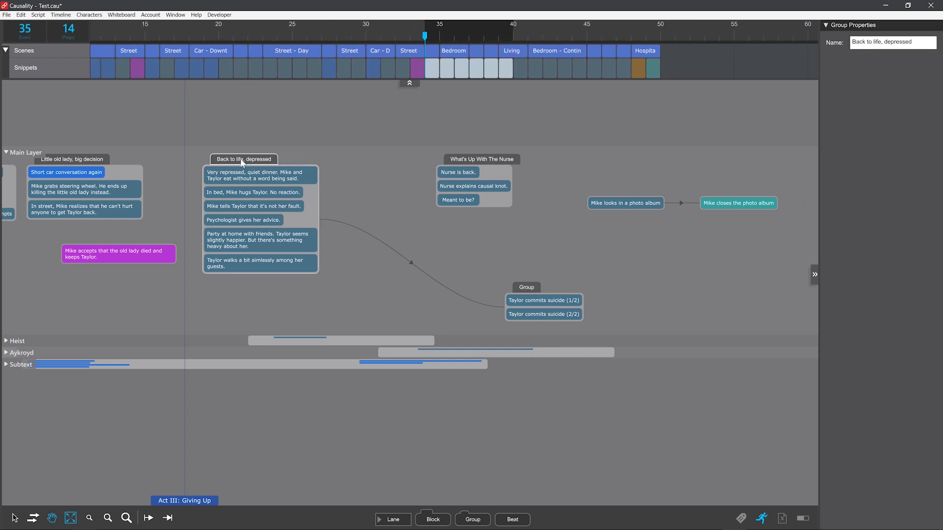
click(523, 289)
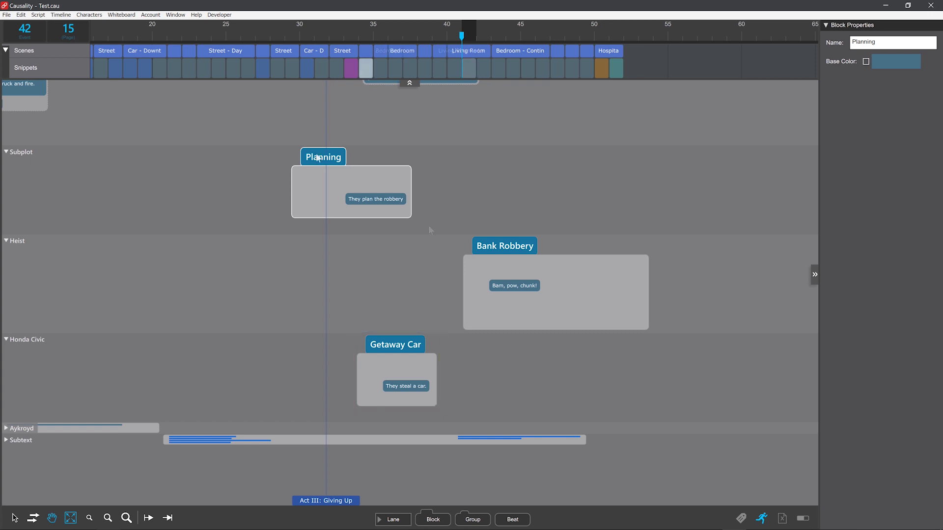
Link the Planning and Getaway Car blocks as dependencies of the Bank Robbery block
mouse_move(319, 156)
alt+mouse_down()
mouse_move(503, 218)
mouse_move(513, 245)
alt+mouse_up()
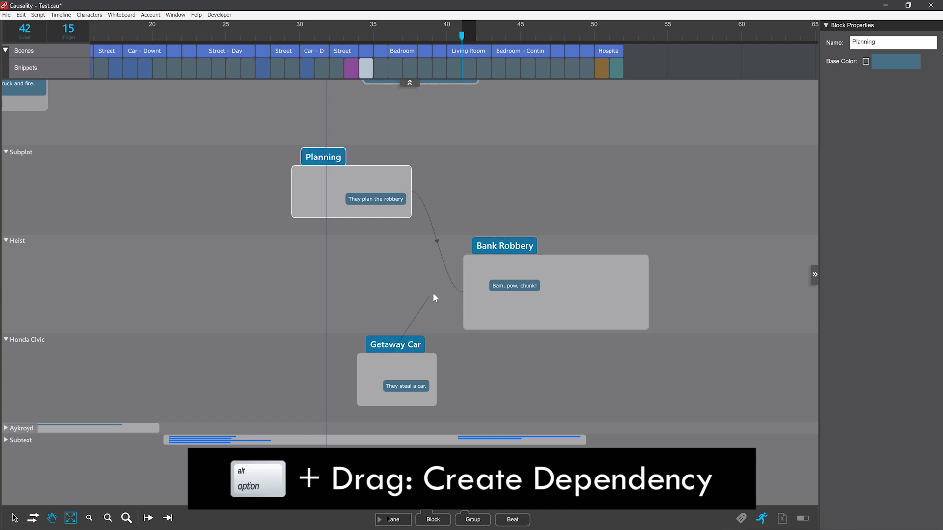
alt+drag(391, 346, 496, 245)
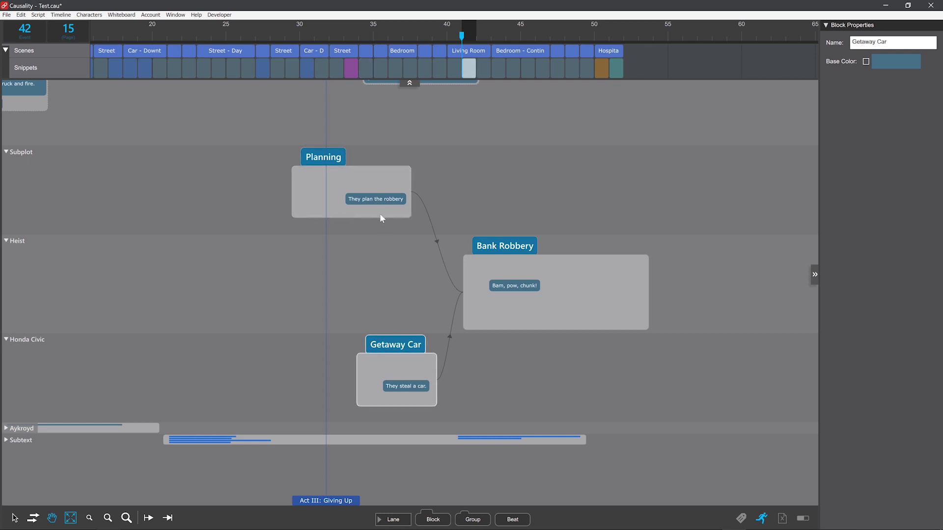
click(378, 200)
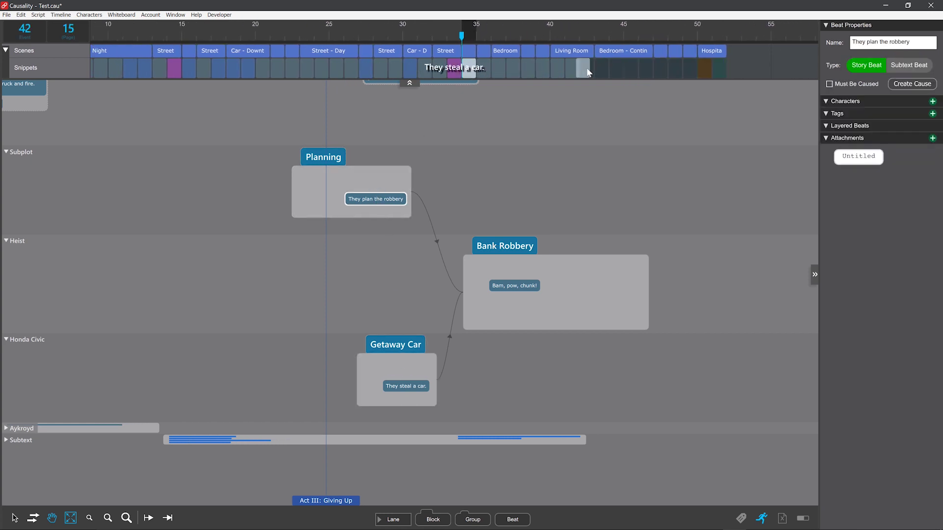
Drag the 'They plan the robbery' snippet later than the Bank Robbery snippet
drag(588, 72, 632, 66)
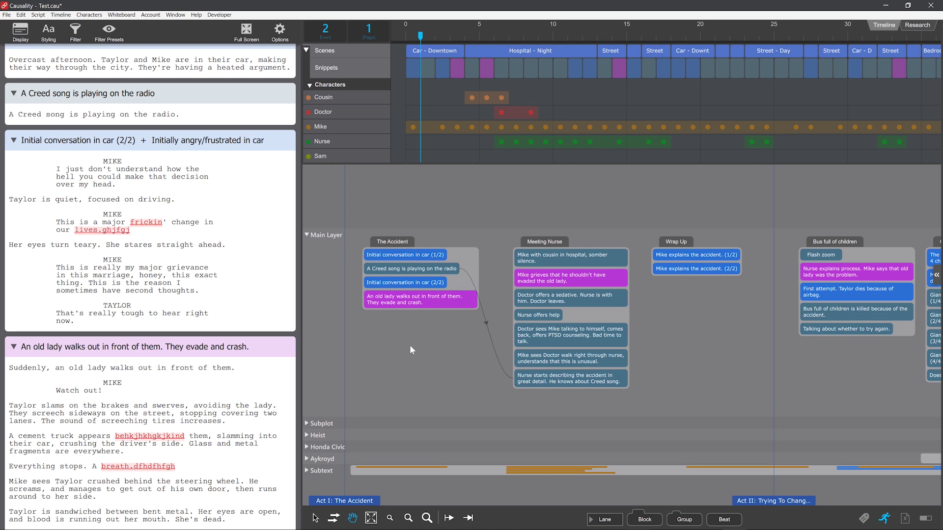
click(414, 269)
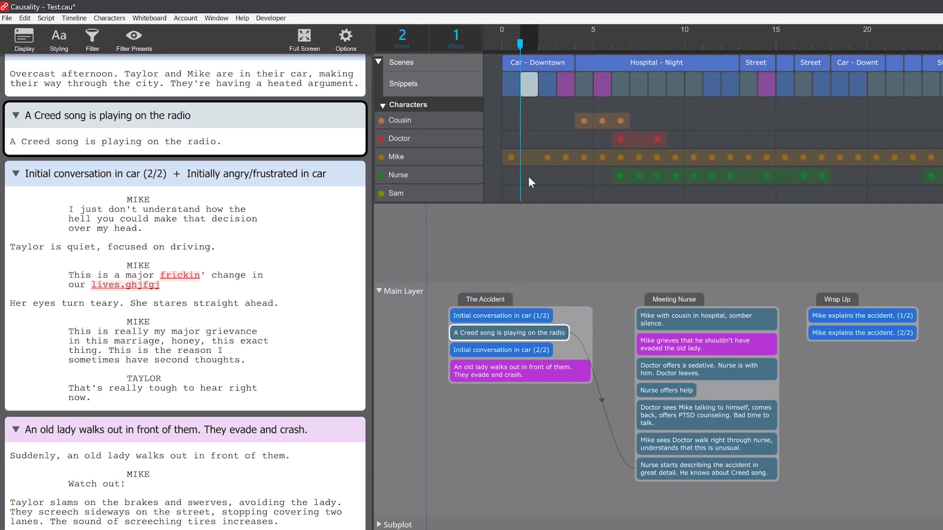
drag(528, 94, 706, 96)
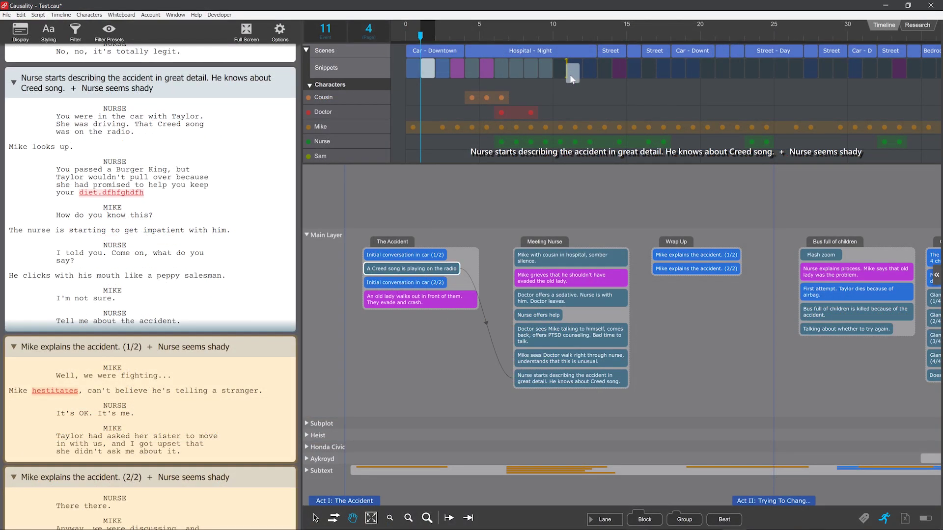
drag(571, 79, 569, 75)
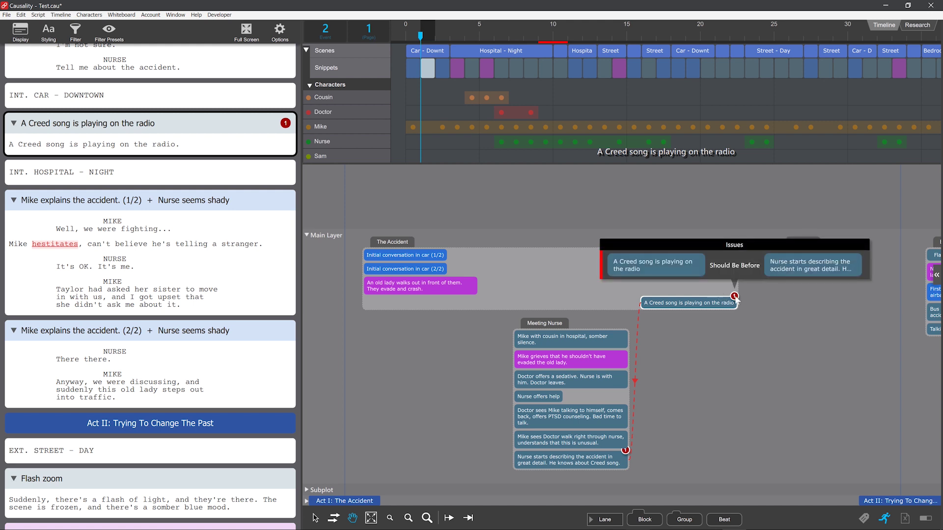
mouse_move(734, 297)
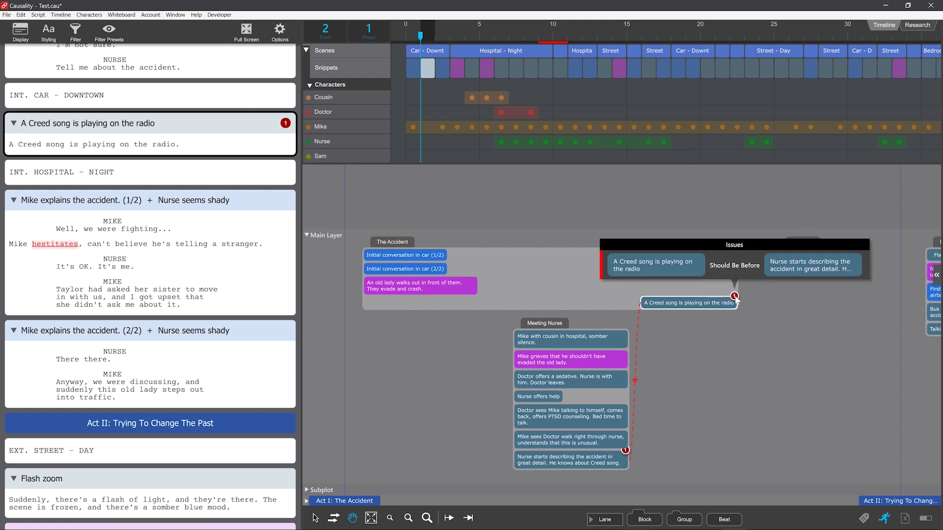
click(734, 297)
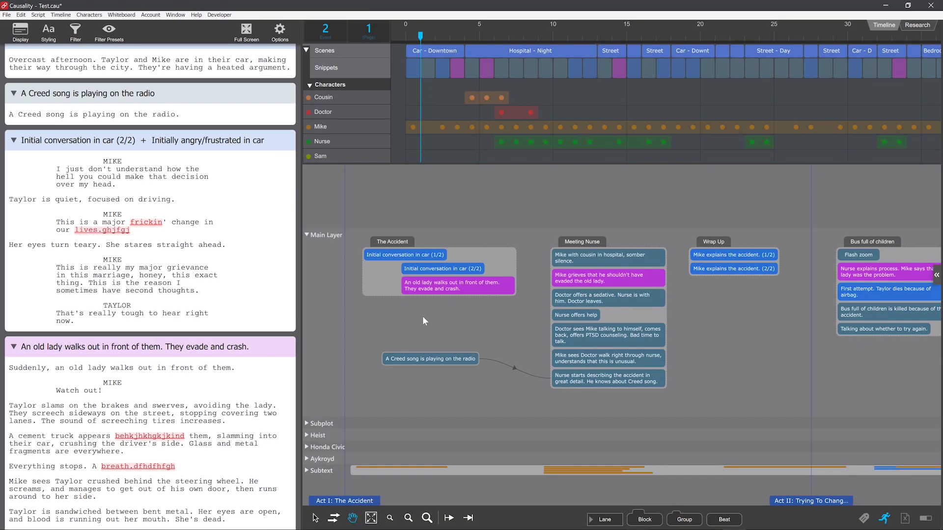
Drop the 'A Creed song is playing on the radio' script card among the Hospital - Night beats
click(121, 101)
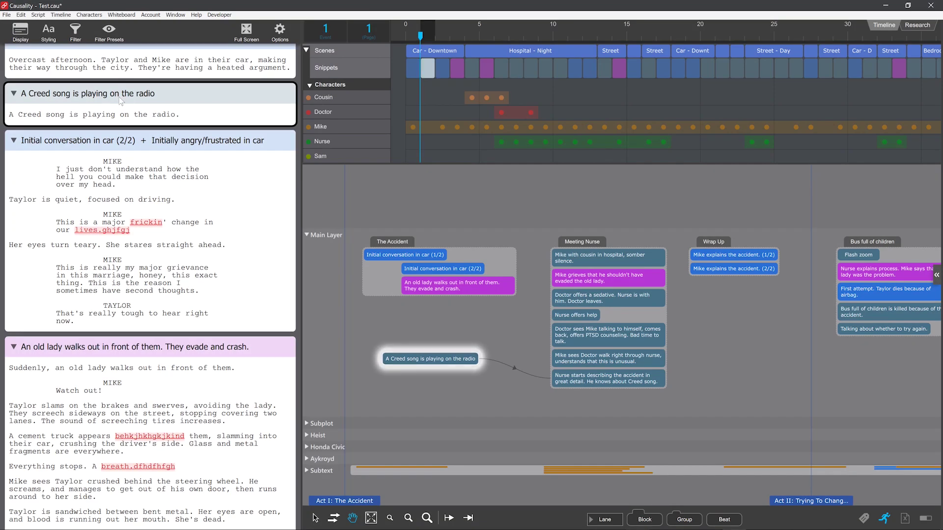
drag(121, 101, 135, 528)
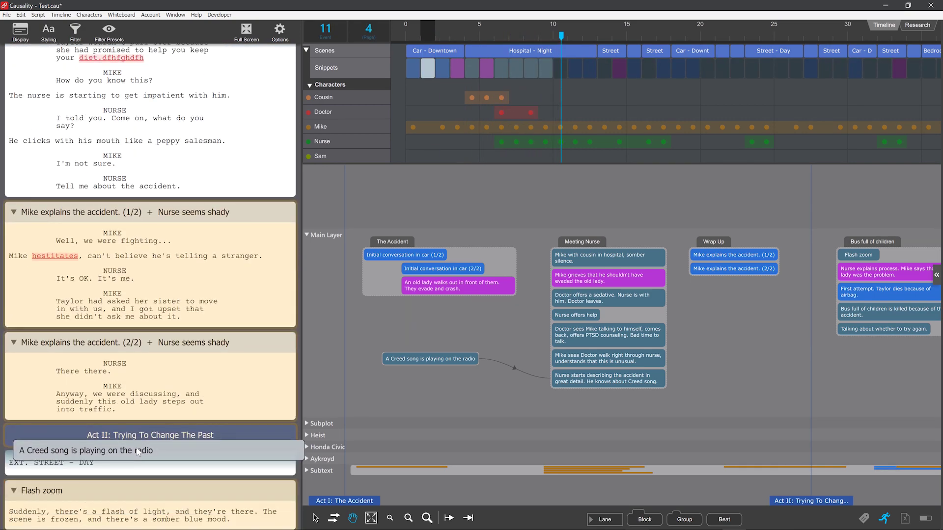
drag(135, 528, 131, 55)
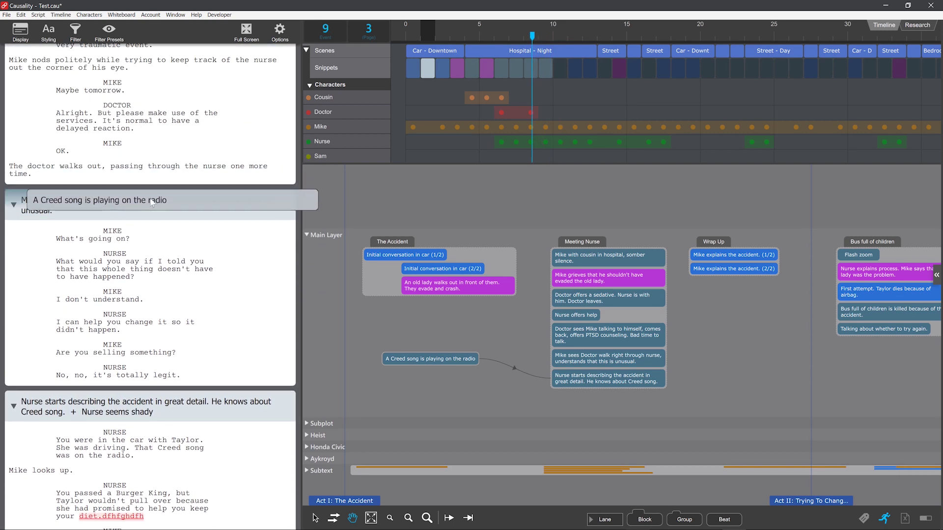
drag(132, 55, 133, 201)
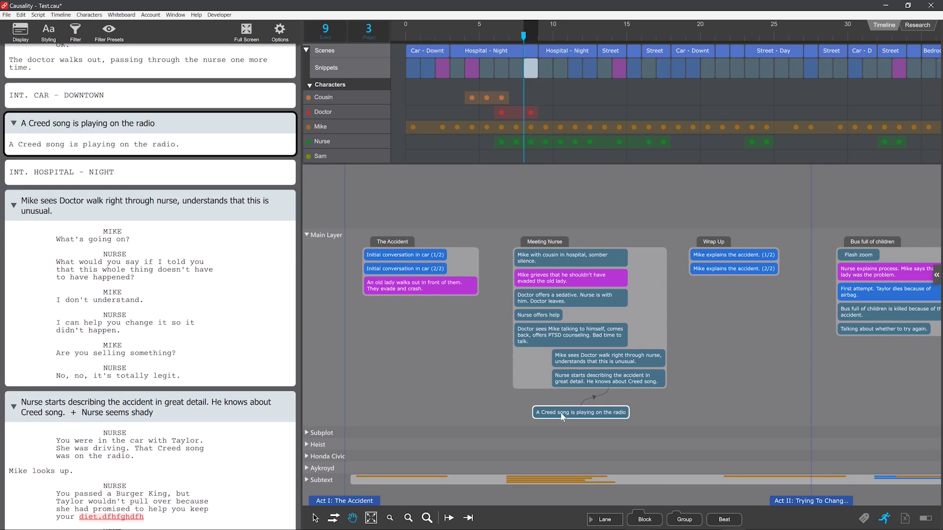